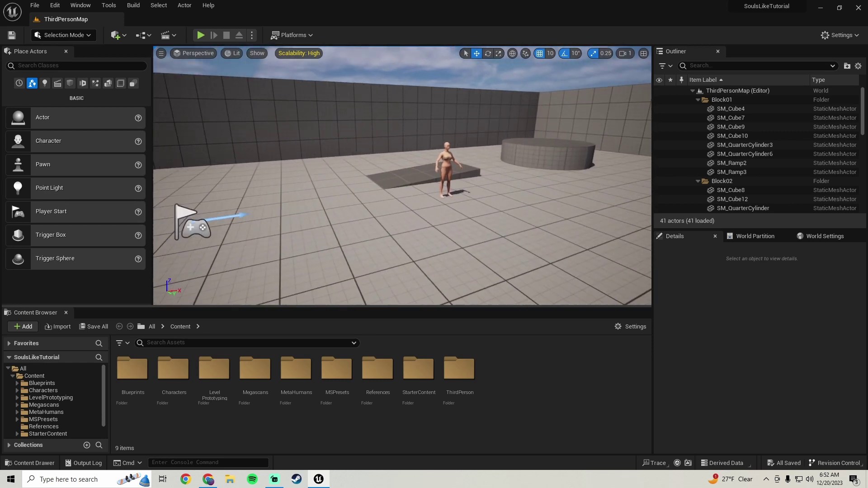
{"action": "key", "text": "w"}
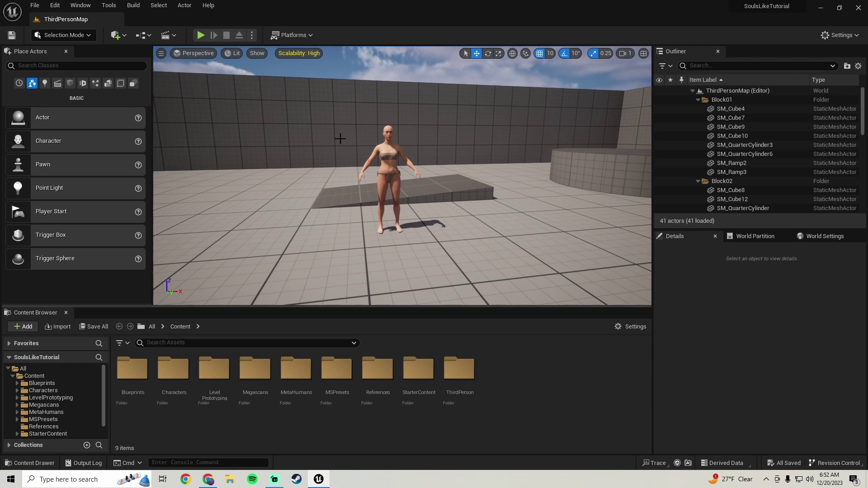
Fly and orbit around ThirdPersonMap to inspect the character, ramp, wall corner and cylinder.
{"action": "mouse_move", "coordinate": [310, 200]}
{"action": "right_mouse_down"}
{"action": "mouse_move", "coordinate": [216, 53]}
{"action": "mouse_move", "coordinate": [389, 50]}
{"action": "right_mouse_up"}
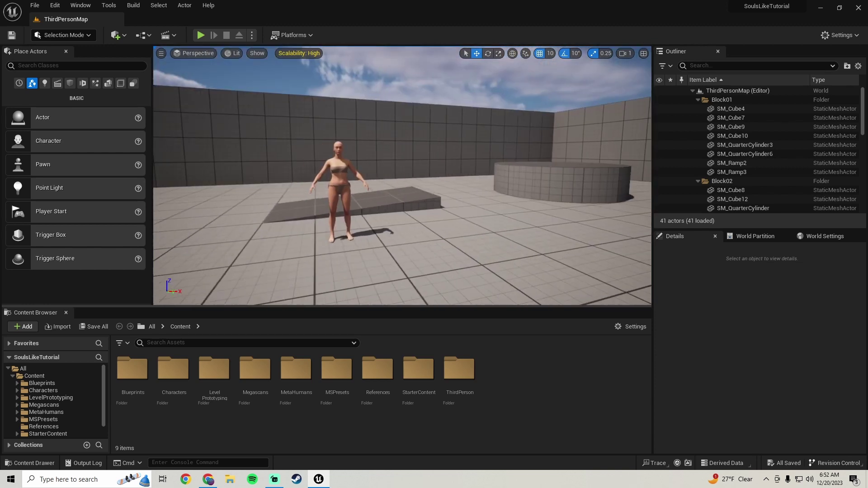
{"action": "right_click_drag", "start_coordinate": [403, 176], "coordinate": [326, 178]}
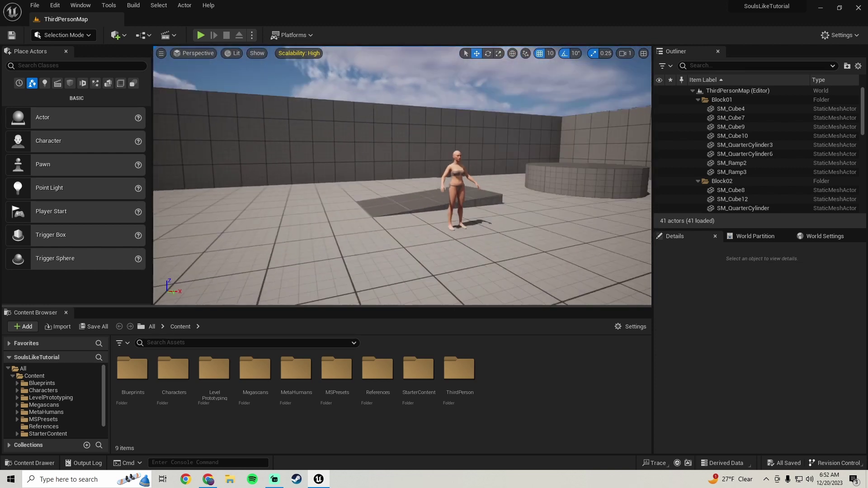
{"action": "right_click_drag", "start_coordinate": [403, 175], "coordinate": [379, 178]}
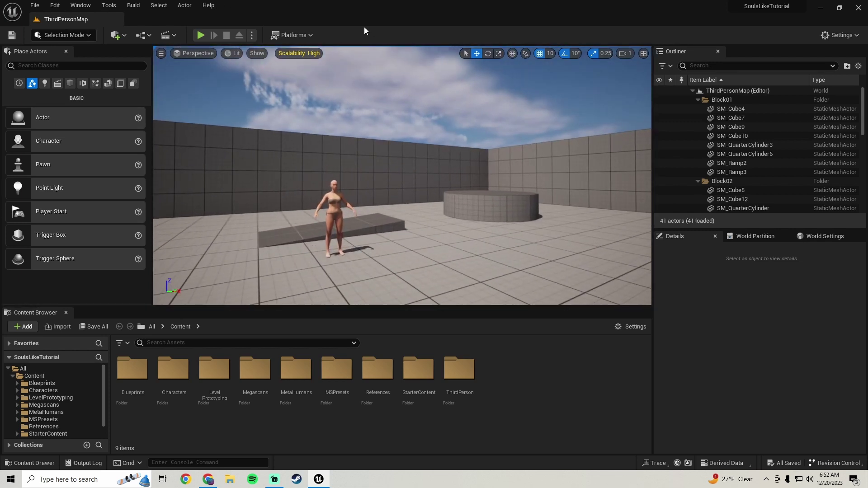
{"action": "right_click_drag", "start_coordinate": [367, 146], "coordinate": [353, 147]}
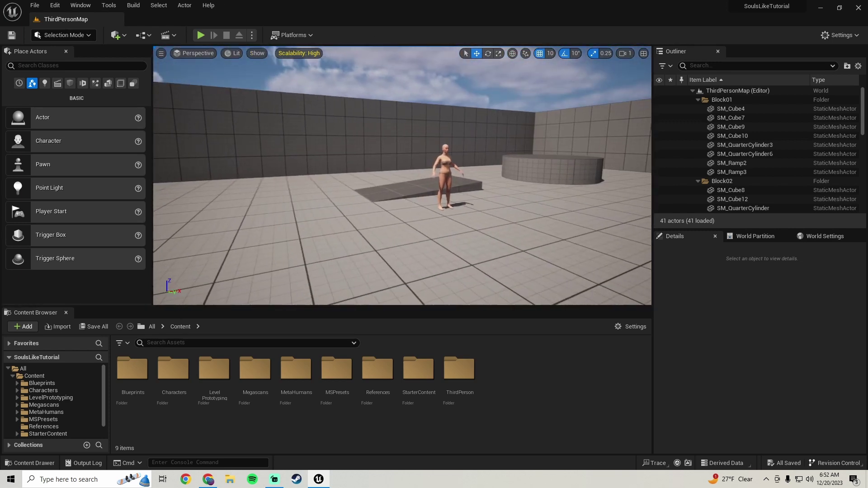
{"action": "right_click_drag", "start_coordinate": [403, 176], "coordinate": [366, 176]}
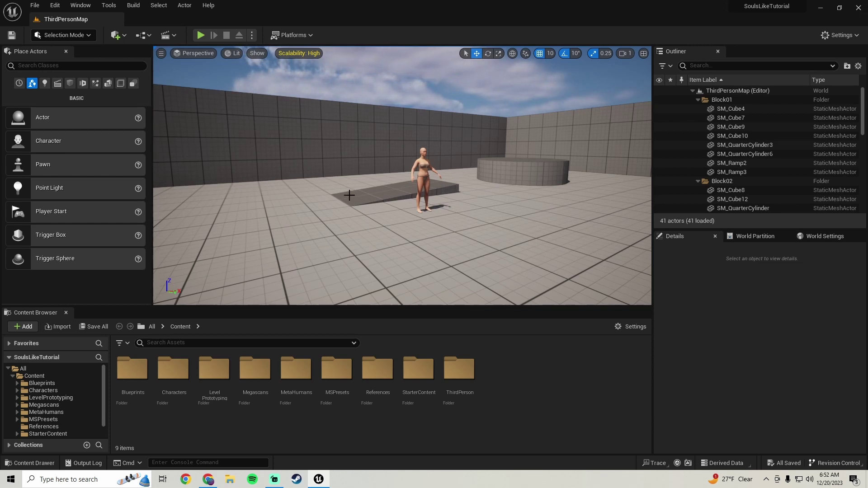
Close the editor and launch Unreal Engine 5.3.2 from the Epic Games Launcher Library.
{"action": "left_click", "coordinate": [859, 11]}
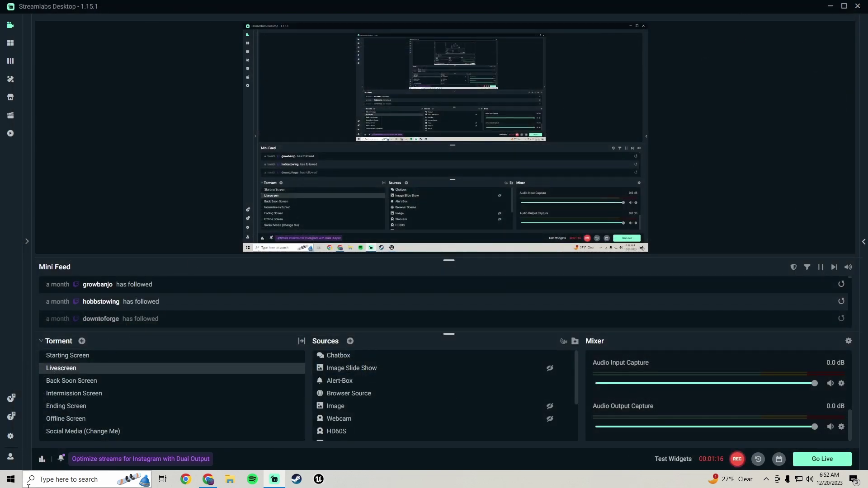
{"action": "left_click", "coordinate": [10, 479]}
{"action": "scroll", "coordinate": [81, 340], "scroll_direction": "down", "scroll_amount": 5}
{"action": "scroll", "coordinate": [81, 339], "scroll_direction": "down", "scroll_amount": 3}
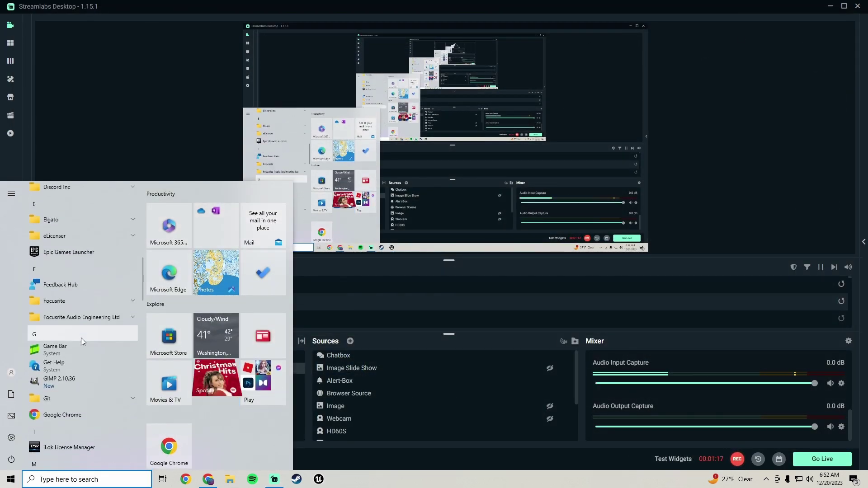
{"action": "left_click", "coordinate": [95, 252]}
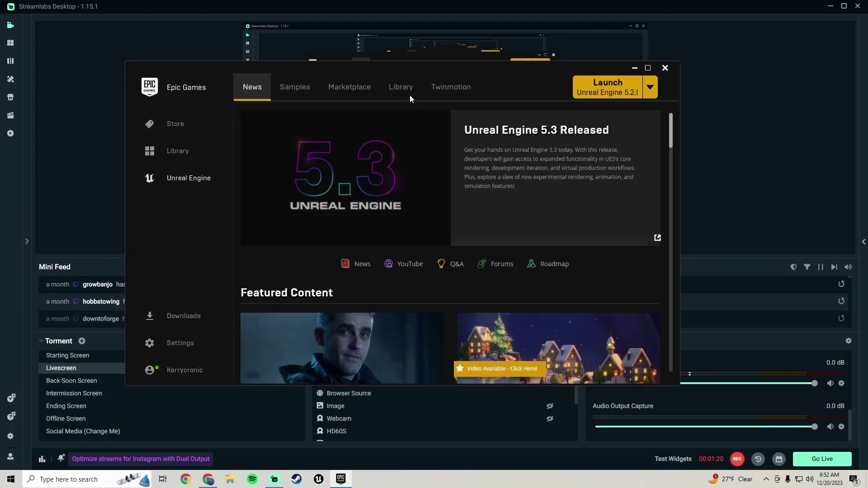
{"action": "left_click", "coordinate": [405, 89]}
{"action": "scroll", "coordinate": [417, 312], "scroll_direction": "down", "scroll_amount": 2}
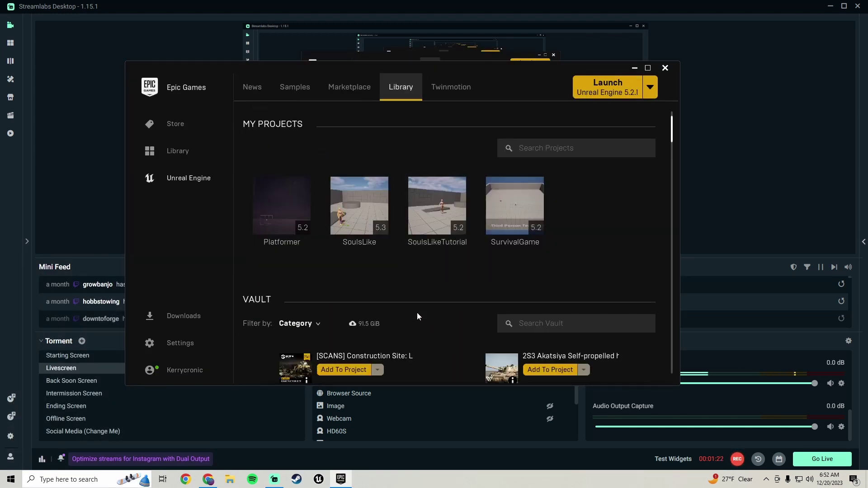
{"action": "scroll", "coordinate": [416, 294], "scroll_direction": "up", "scroll_amount": 1}
{"action": "scroll", "coordinate": [420, 235], "scroll_direction": "up", "scroll_amount": 1}
{"action": "mouse_move", "coordinate": [407, 169]}
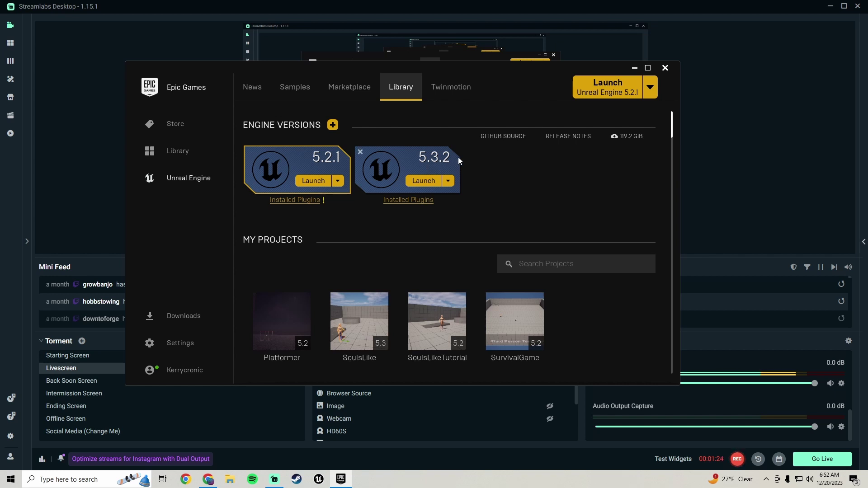
{"action": "left_click", "coordinate": [427, 180]}
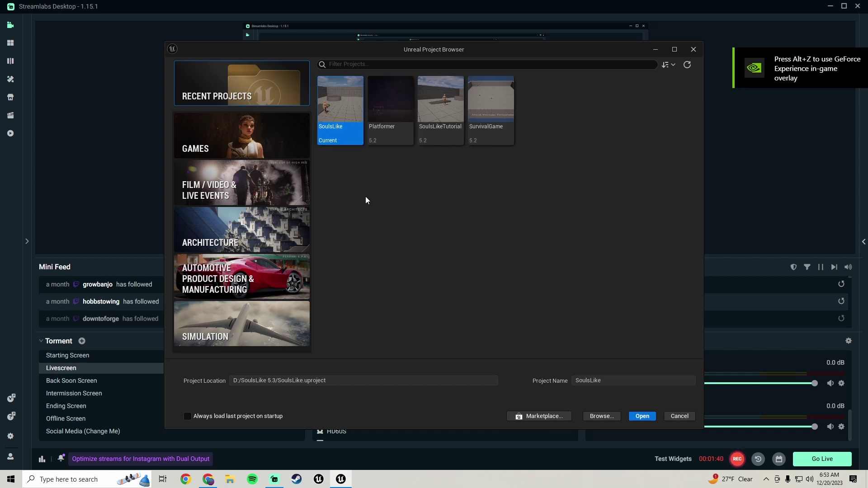
Open SoulsLikeTutorial from the project browser as a converted copy.
{"action": "left_click", "coordinate": [445, 118]}
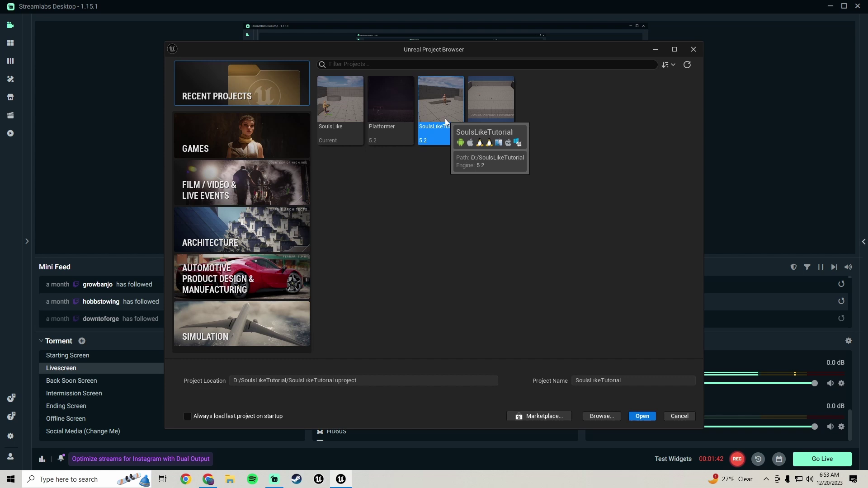
{"action": "left_click", "coordinate": [644, 417]}
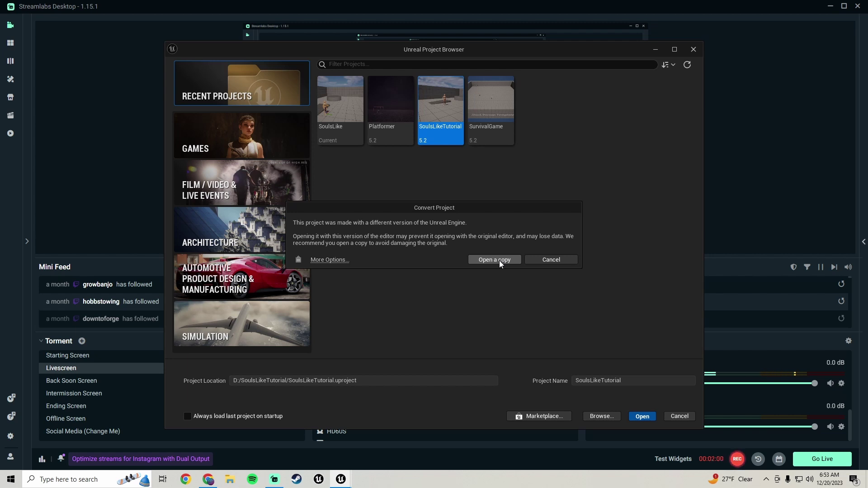
{"action": "left_click", "coordinate": [499, 260]}
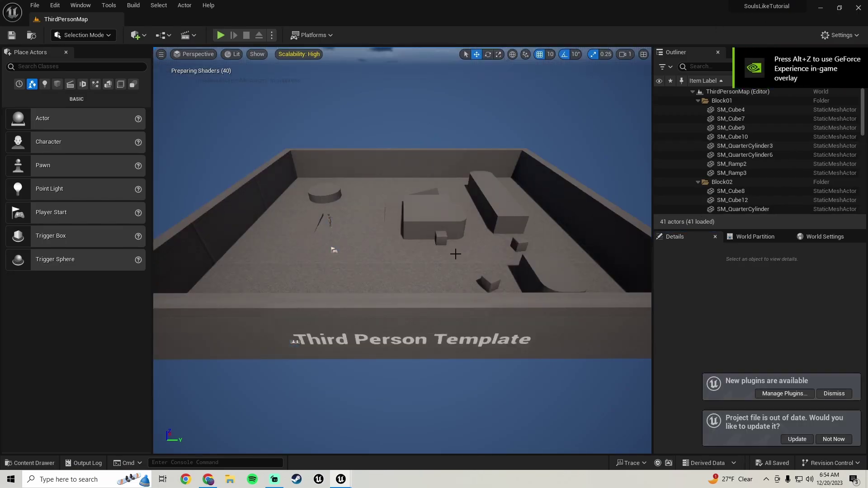
Update the out-of-date project file while moving the view closer to the character.
{"action": "left_click_drag", "start_coordinate": [455, 254], "coordinate": [160, 207], "text": "alt"}
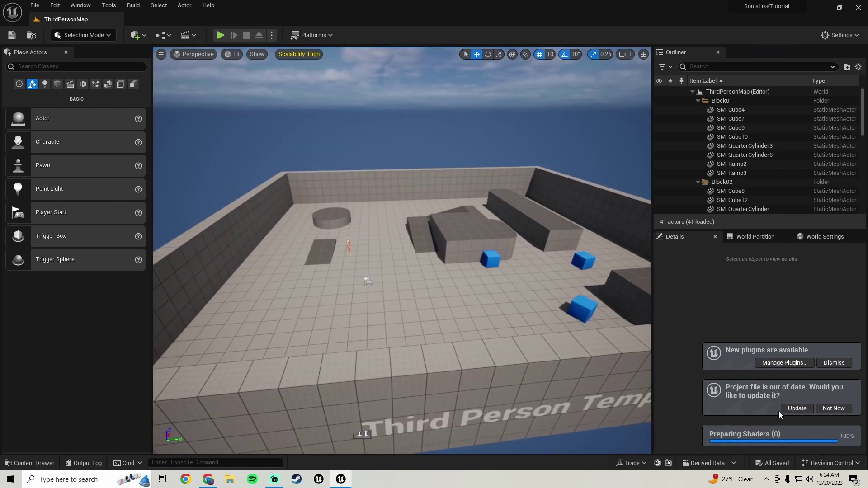
{"action": "left_click", "coordinate": [797, 410]}
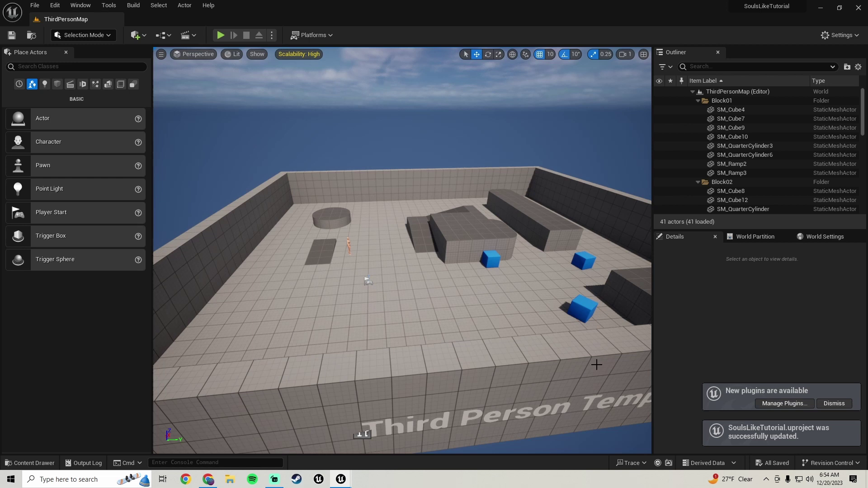
{"action": "right_click_drag", "start_coordinate": [528, 290], "coordinate": [528, 291]}
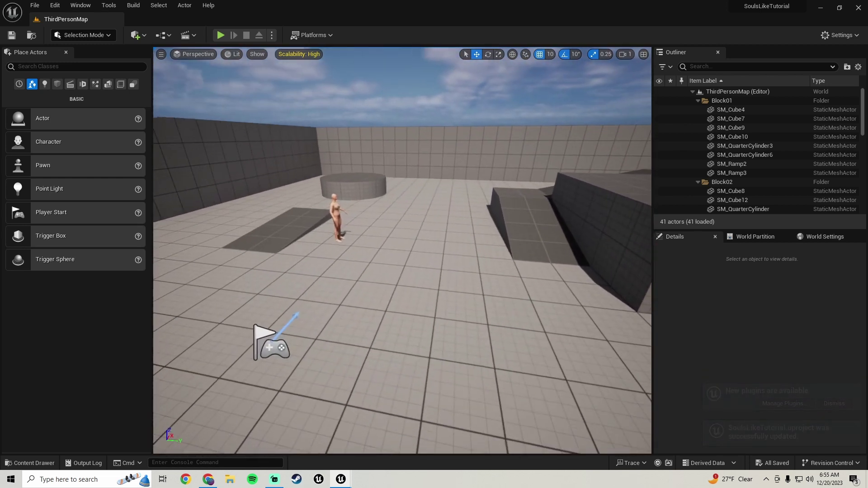
{"action": "right_click_drag", "start_coordinate": [528, 290], "coordinate": [529, 290]}
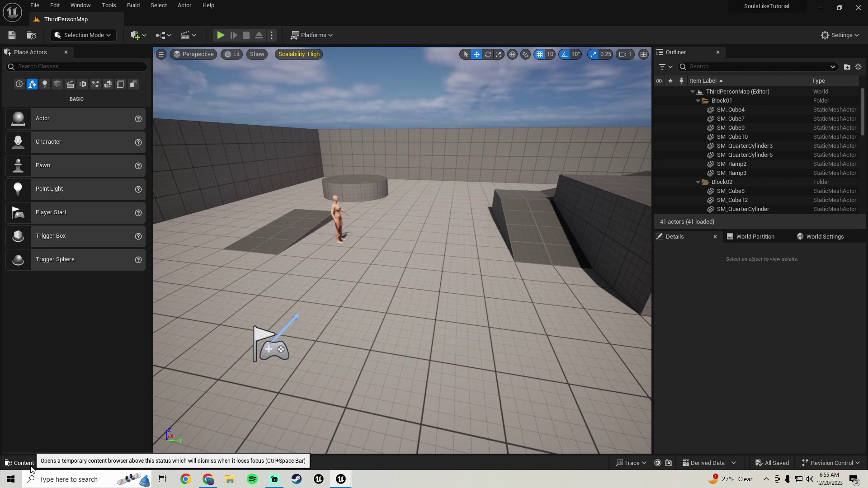
{"action": "mouse_move", "coordinate": [340, 479]}
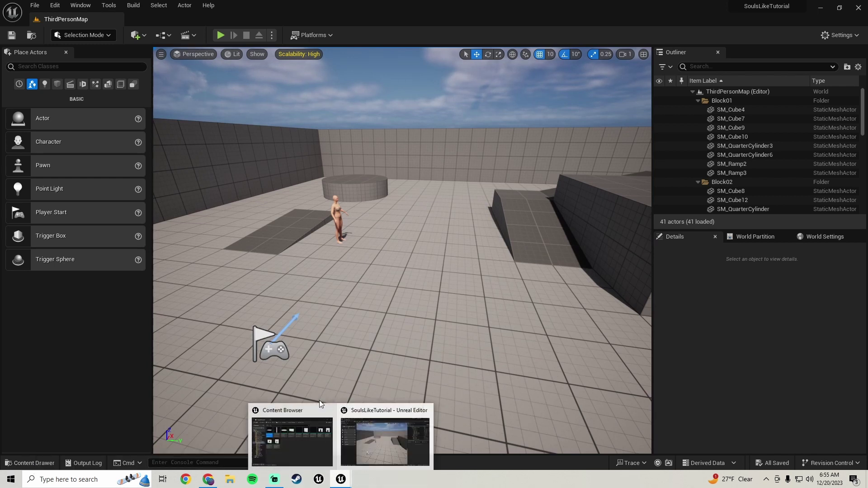
Dock the content browser in the layout and tilt the view toward the sky.
{"action": "left_click", "coordinate": [328, 411]}
{"action": "left_click", "coordinate": [31, 462]}
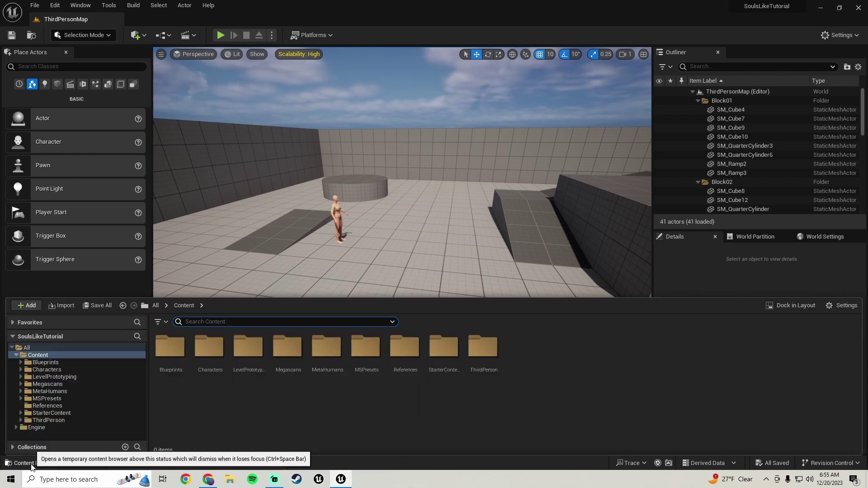
{"action": "left_click", "coordinate": [791, 305]}
{"action": "right_click_drag", "start_coordinate": [400, 242], "coordinate": [225, 78]}
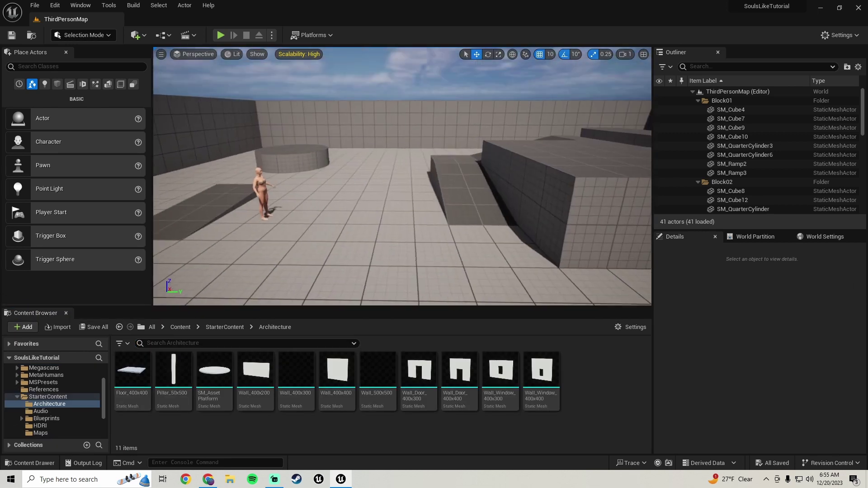
{"action": "left_click", "coordinate": [223, 35]}
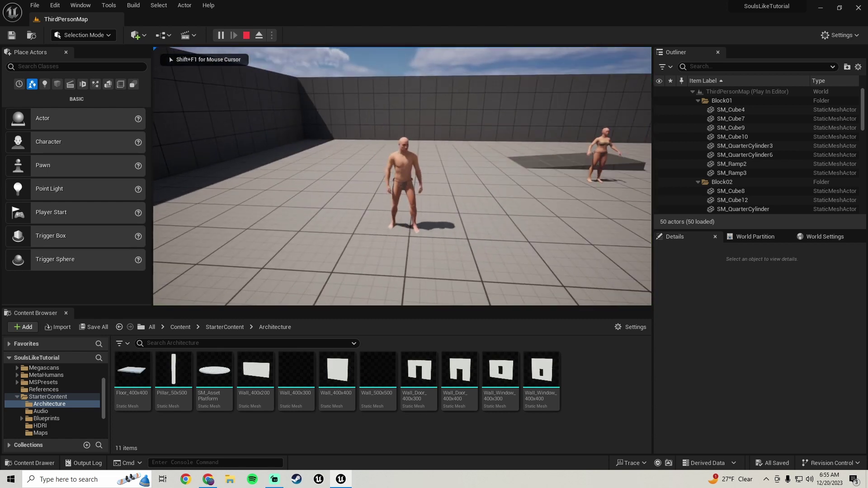
{"action": "key", "text": "a"}
{"action": "key", "text": "d"}
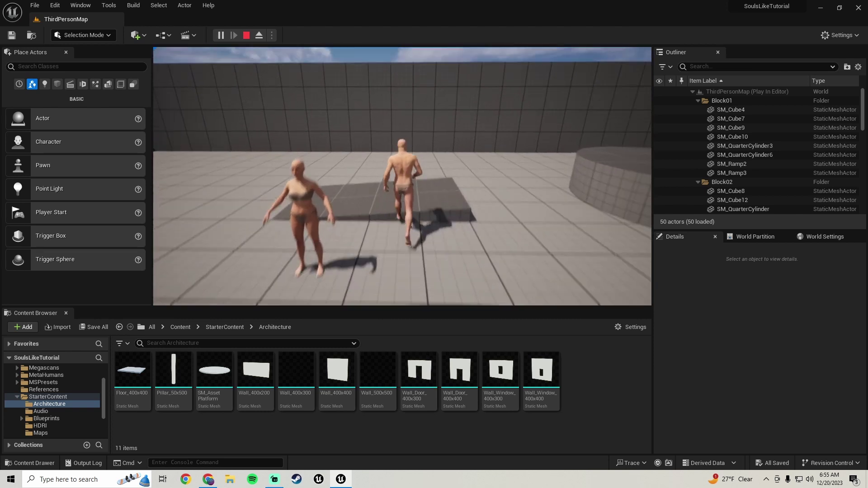
{"action": "key", "text": "d"}
{"action": "key", "text": "w"}
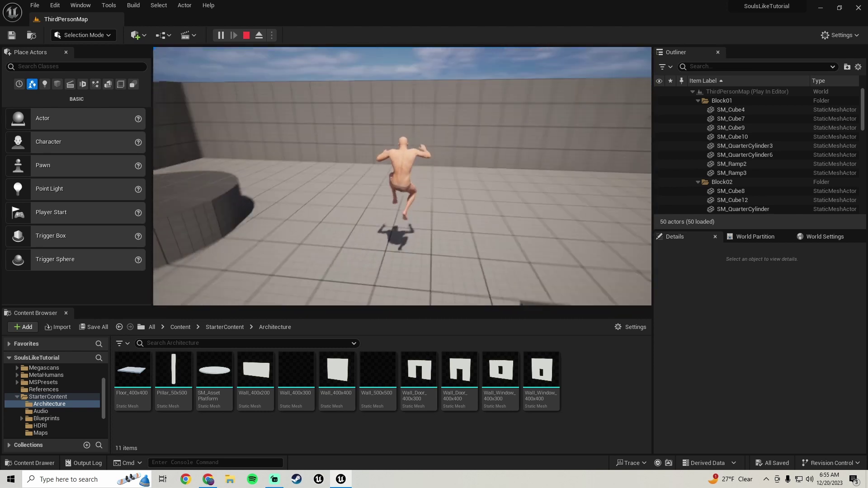
{"action": "key", "text": "space"}
{"action": "key", "text": "w"}
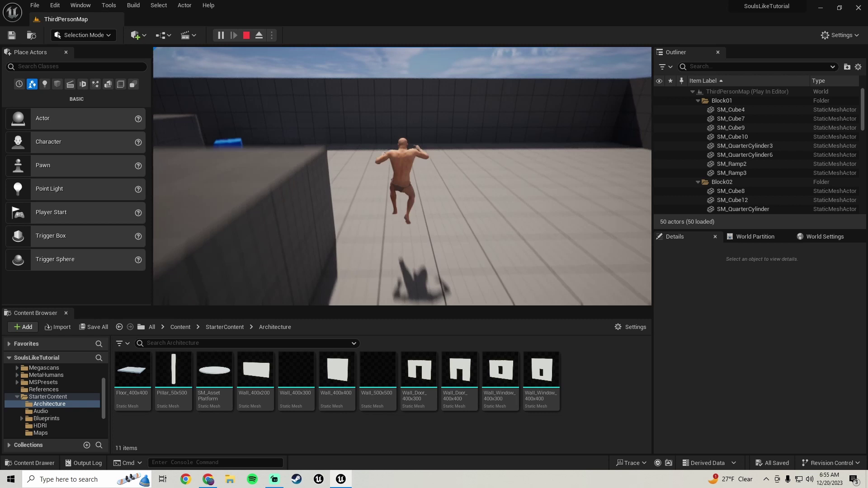
{"action": "key", "text": "space"}
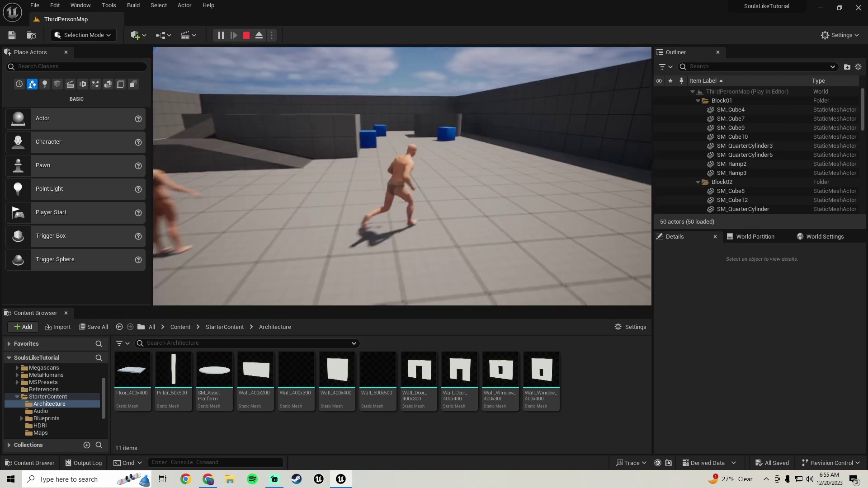
{"action": "key", "text": "Escape"}
{"action": "right_click_drag", "start_coordinate": [380, 232], "coordinate": [380, 232]}
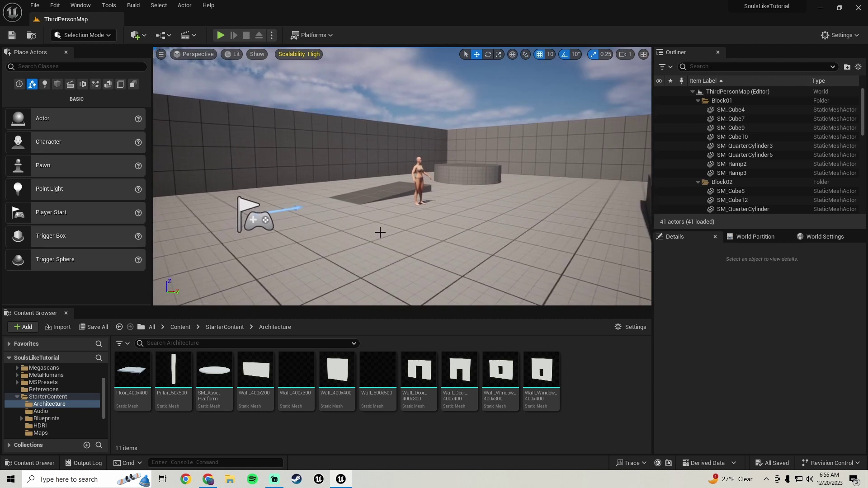
Delete the old SoulsLikeTutorial folder on New Volume (D:), keeping SoulsLikeTutorial 5.3.
{"action": "left_click", "coordinate": [229, 479]}
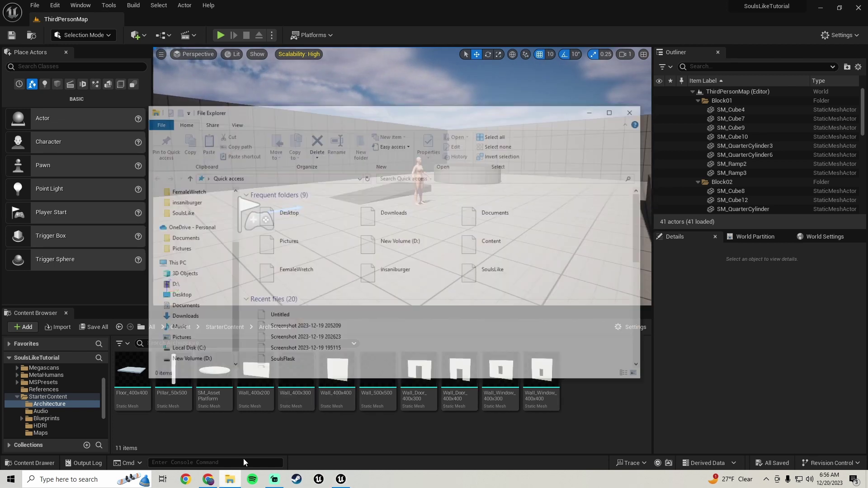
{"action": "left_click", "coordinate": [188, 253]}
{"action": "scroll", "coordinate": [372, 346], "scroll_direction": "down", "scroll_amount": 2}
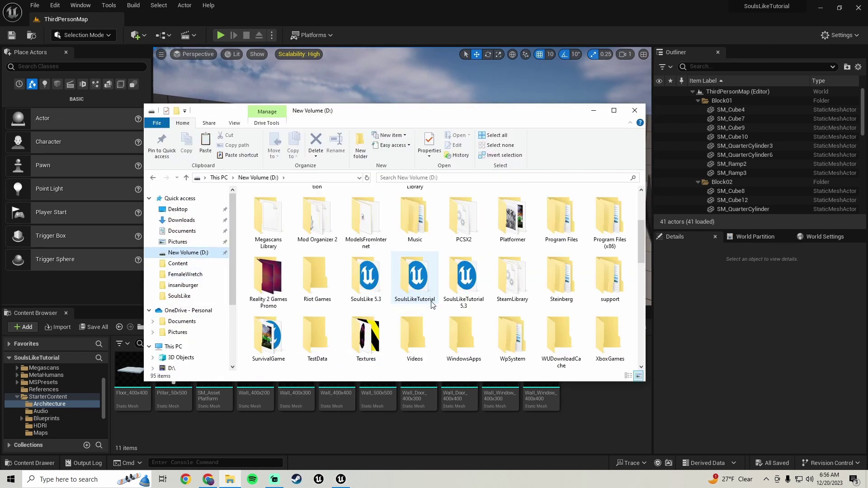
{"action": "scroll", "coordinate": [431, 304], "scroll_direction": "down", "scroll_amount": 1}
{"action": "scroll", "coordinate": [428, 306], "scroll_direction": "up", "scroll_amount": 1}
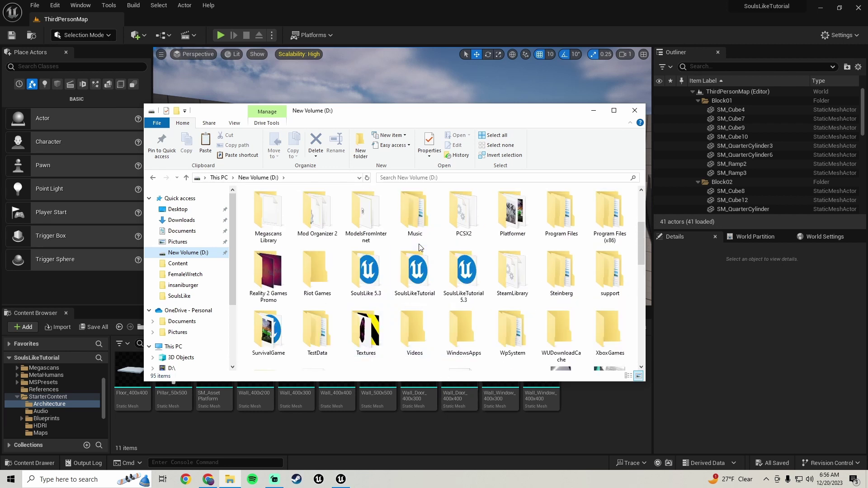
{"action": "left_click", "coordinate": [414, 270]}
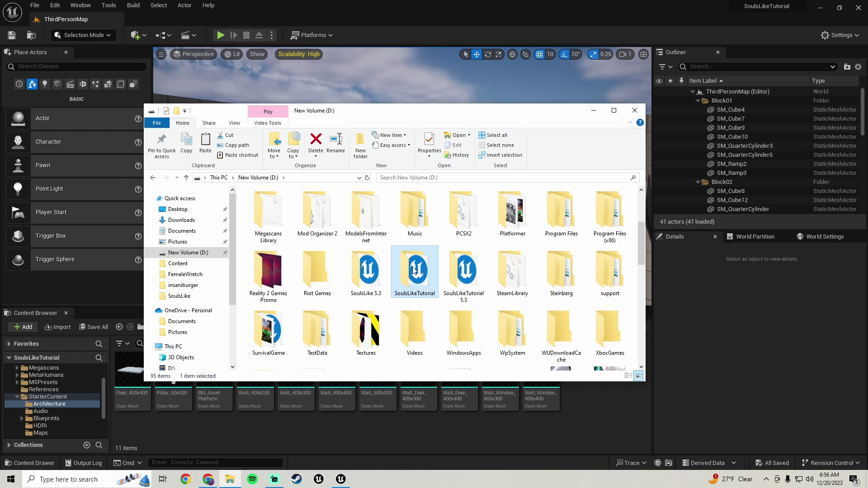
{"action": "left_click", "coordinate": [466, 281]}
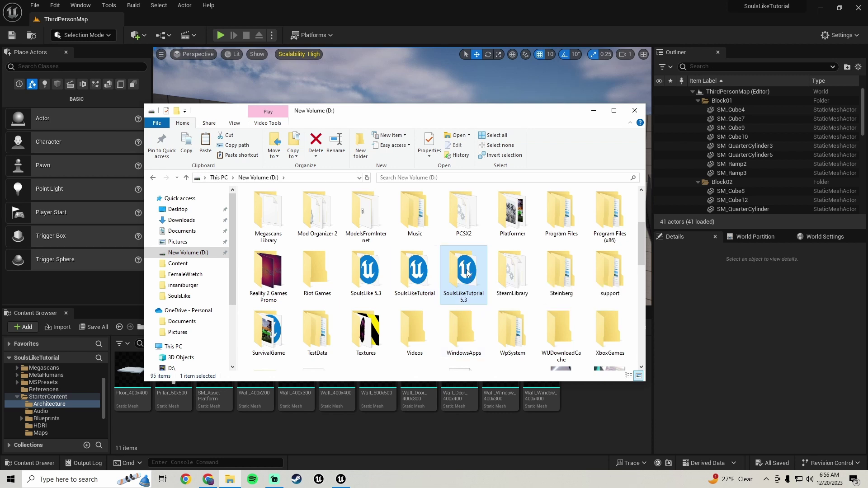
{"action": "left_click", "coordinate": [425, 269]}
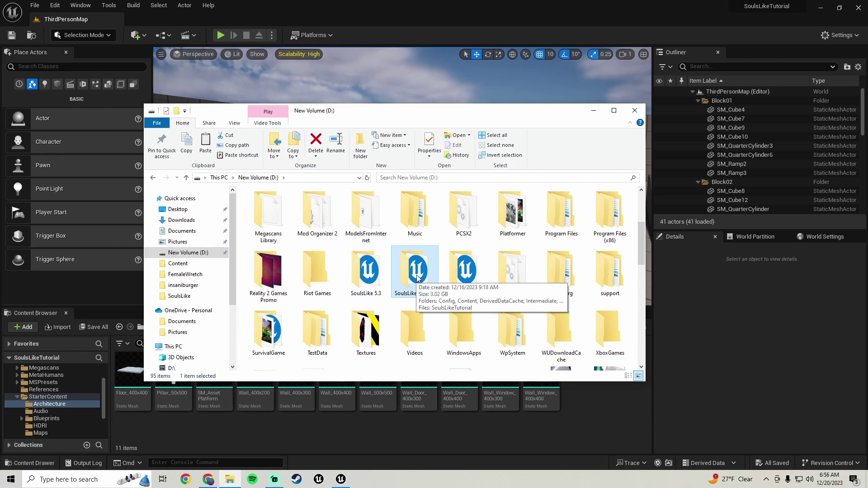
{"action": "key", "text": "Delete"}
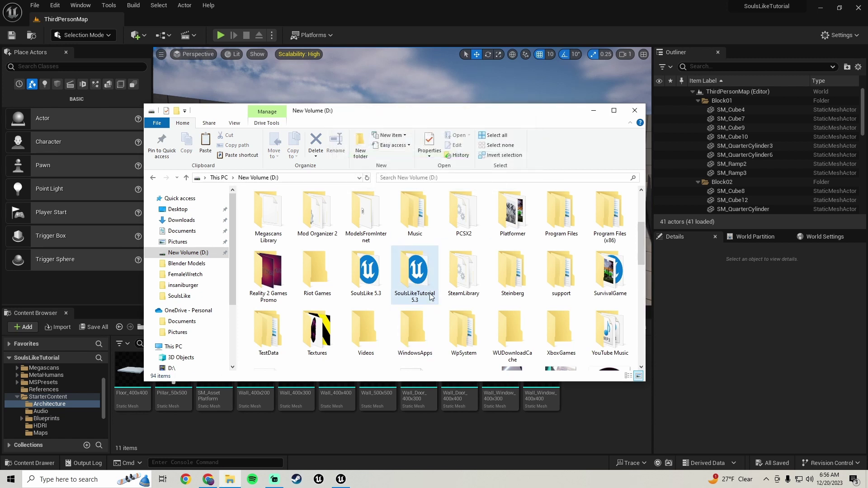
Close Explorer, start a playtest and run the character around with W, A and S.
{"action": "left_click", "coordinate": [634, 111]}
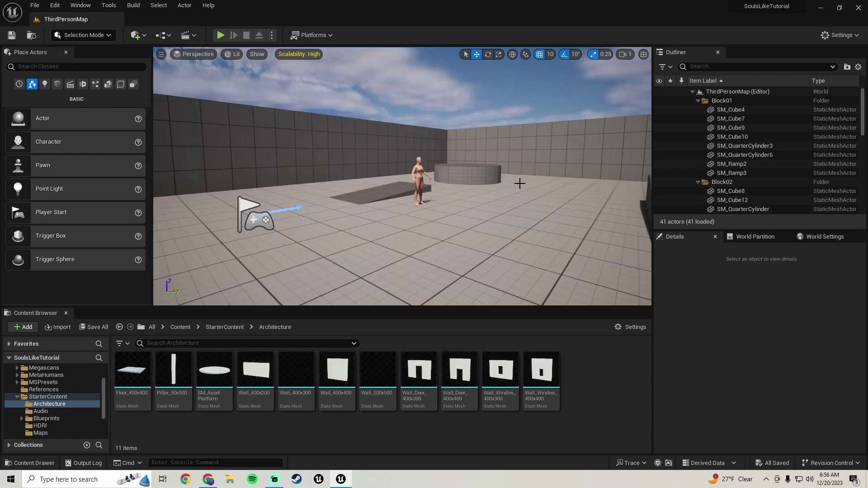
{"action": "right_click_drag", "start_coordinate": [520, 184], "coordinate": [520, 184]}
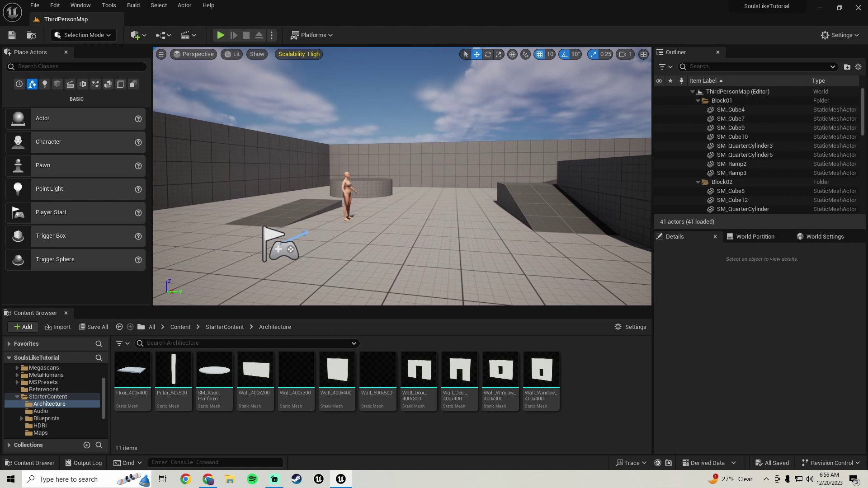
{"action": "key", "text": "alt+p"}
{"action": "key", "text": "w"}
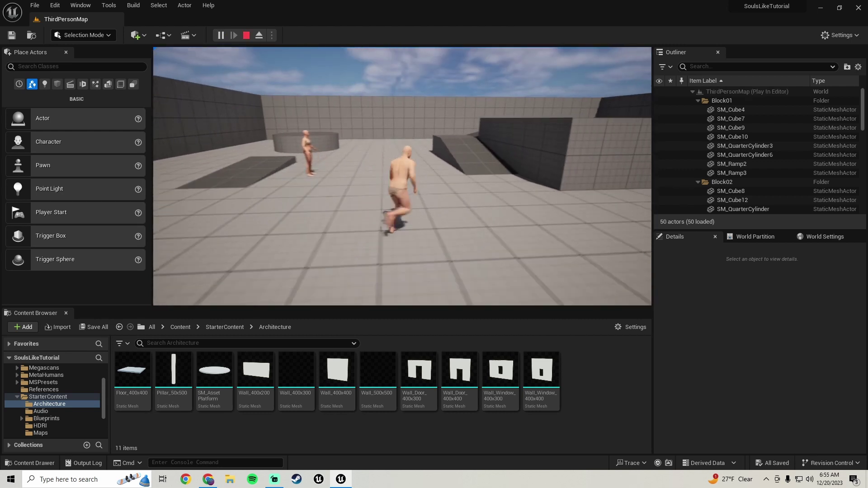
{"action": "key", "text": "a"}
{"action": "key", "text": "s"}
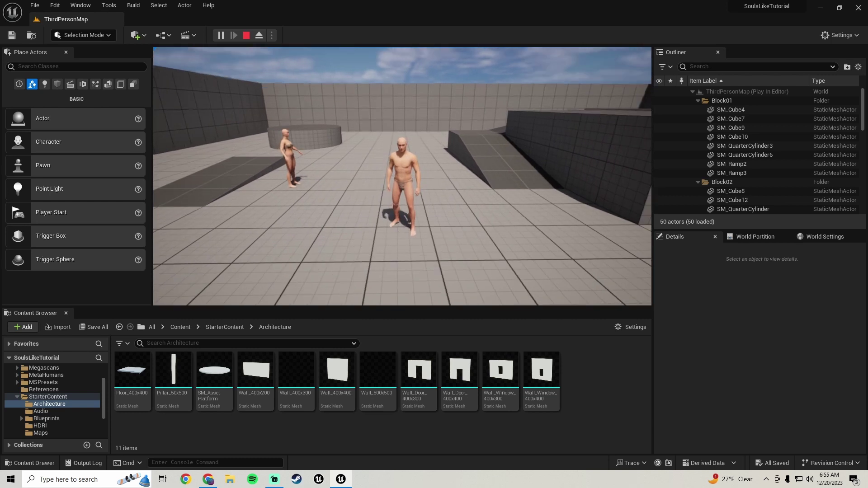
Switch the playtest to fullscreen, capture the mouse and walk toward the camera.
{"action": "key", "text": "F11"}
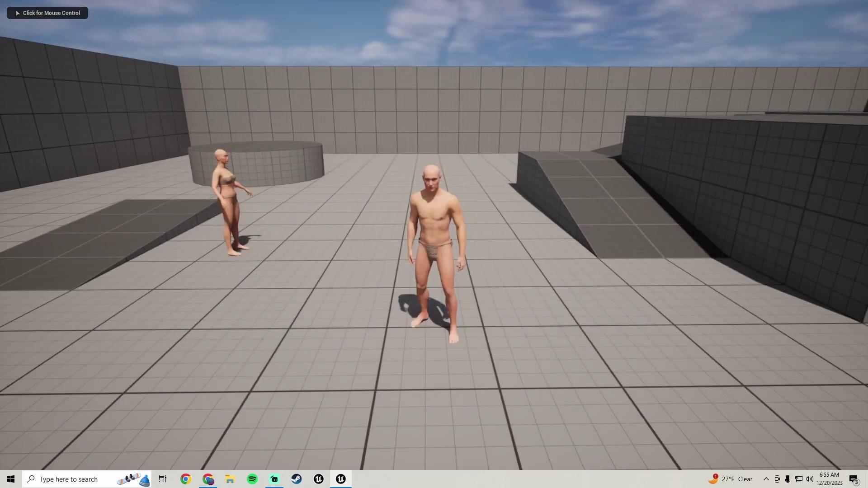
{"action": "left_click", "coordinate": [401, 308]}
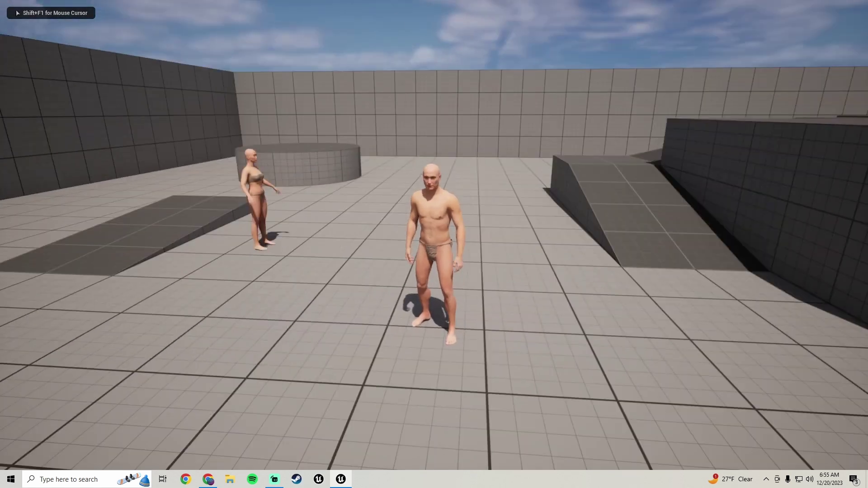
{"action": "key", "text": "s"}
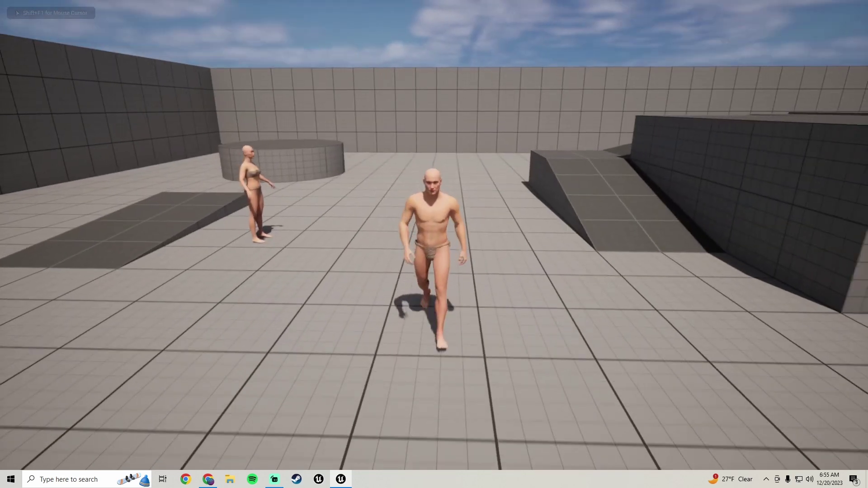